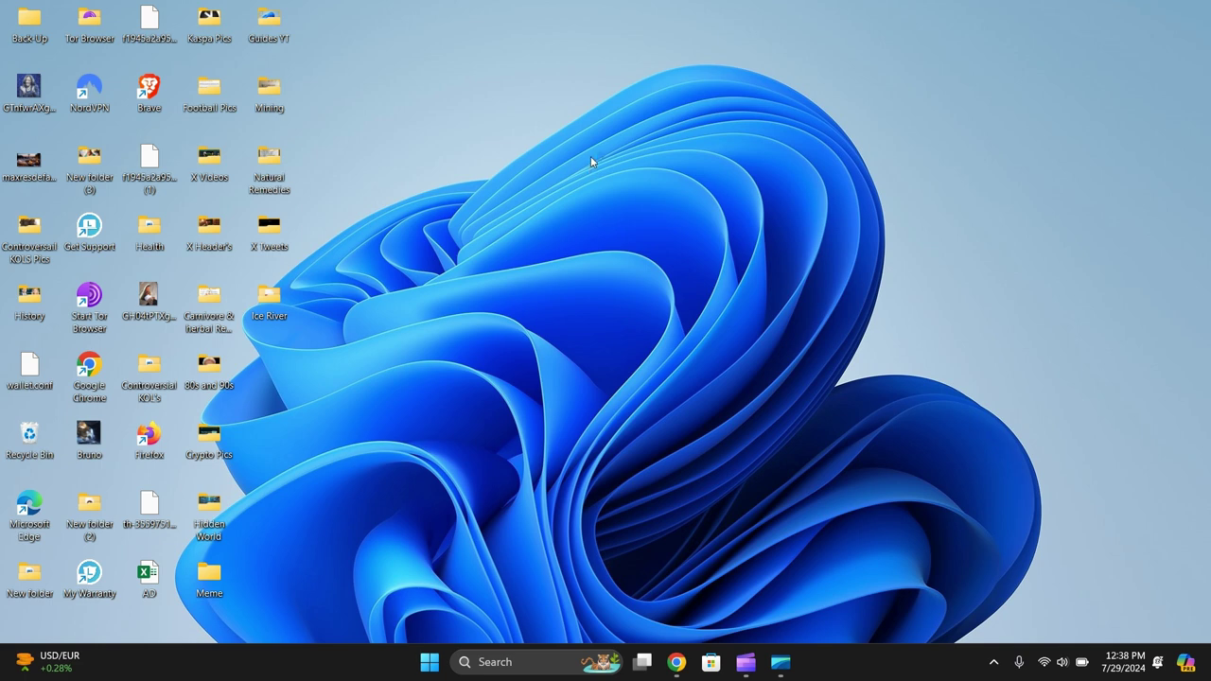
Switch the desktop icons to Large icons from the desktop View menu.
right_click(591, 162)
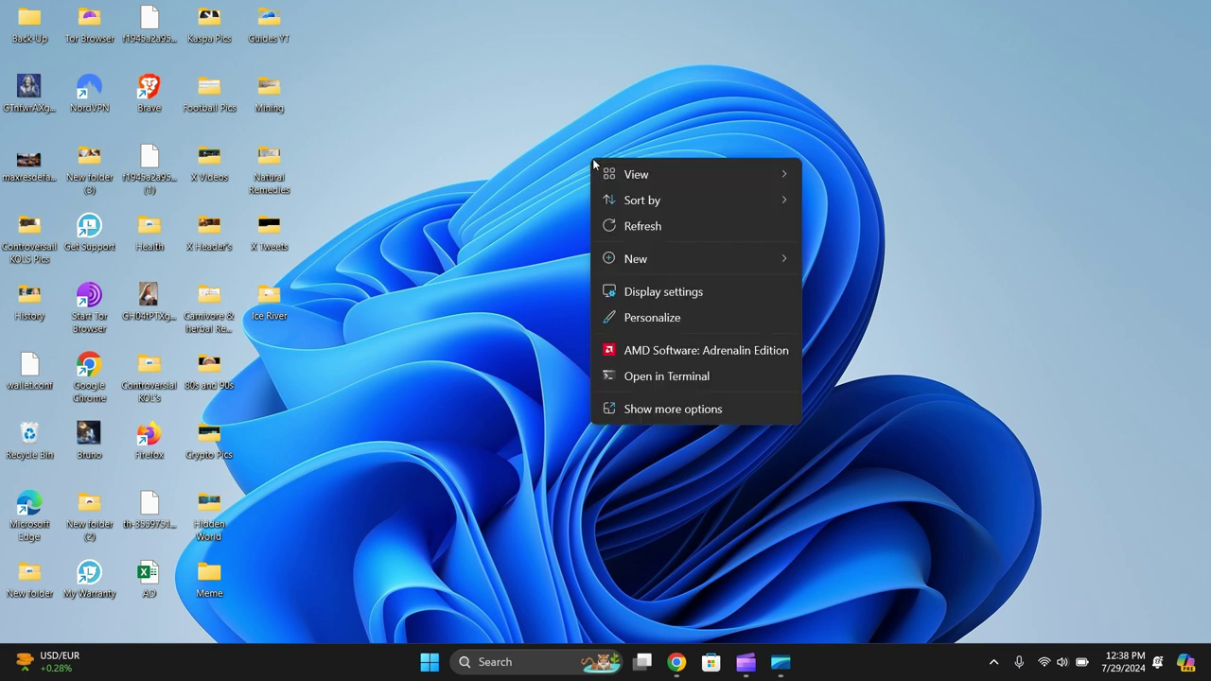
mouse_move(695, 174)
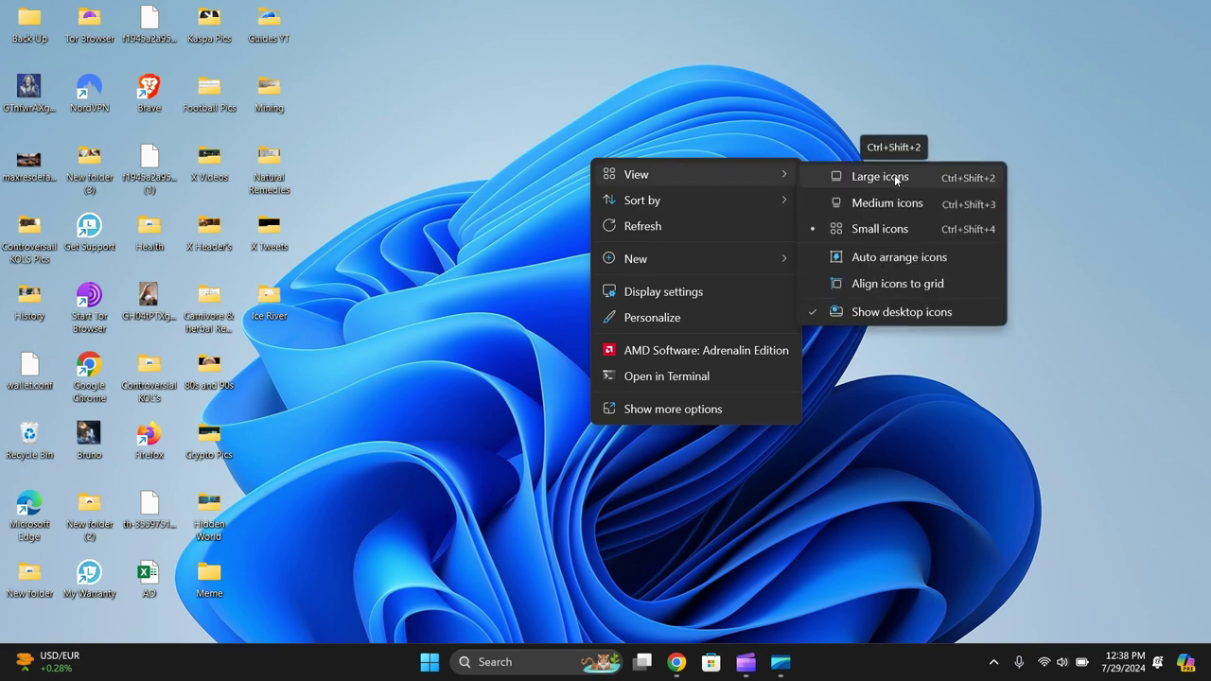
click(897, 179)
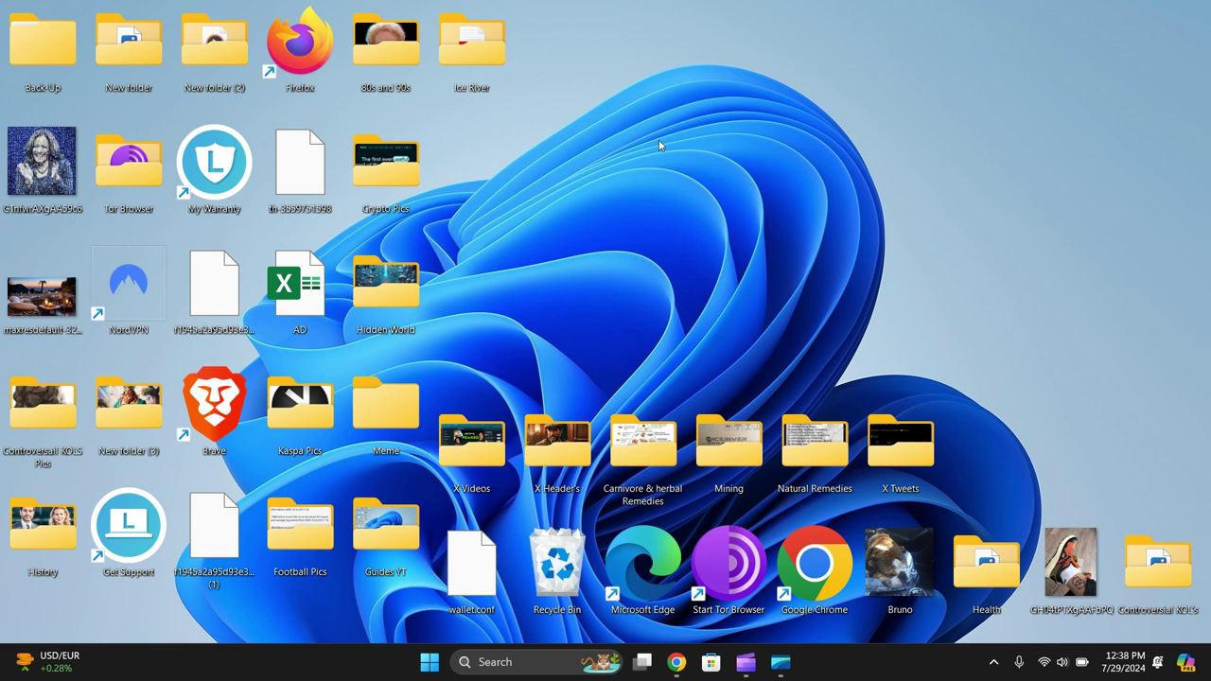
Change the desktop icons from Large to Medium icons via the desktop View menu.
right_click(658, 139)
mouse_move(704, 159)
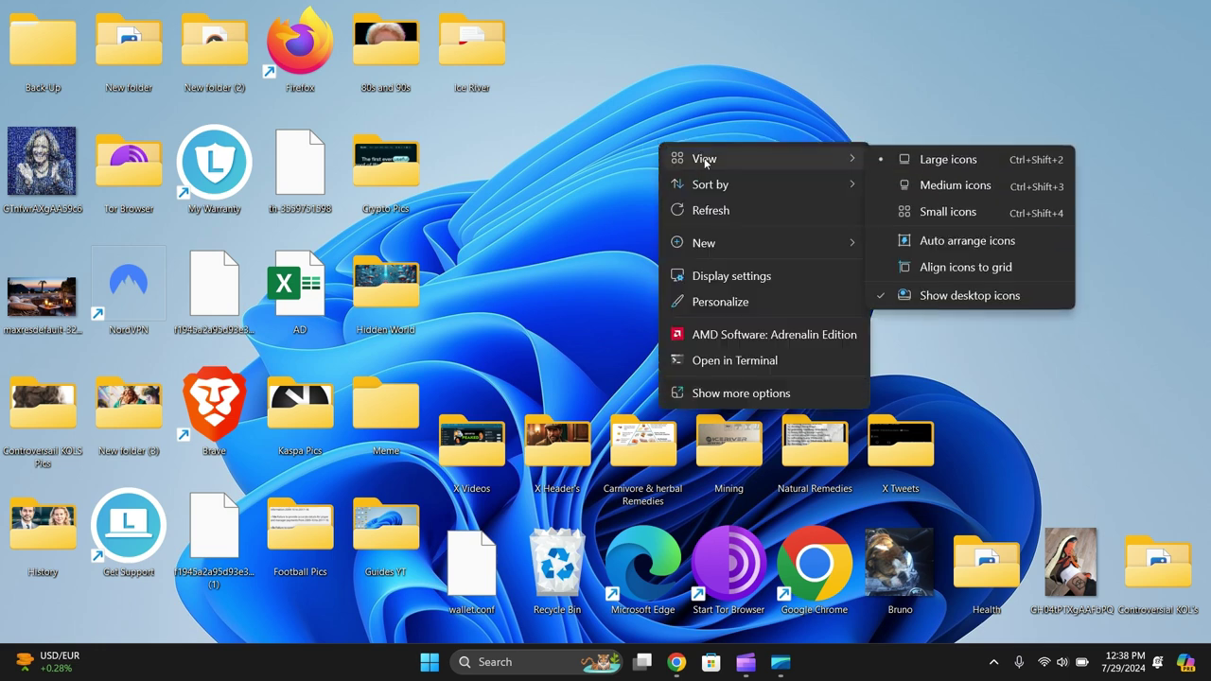
click(958, 189)
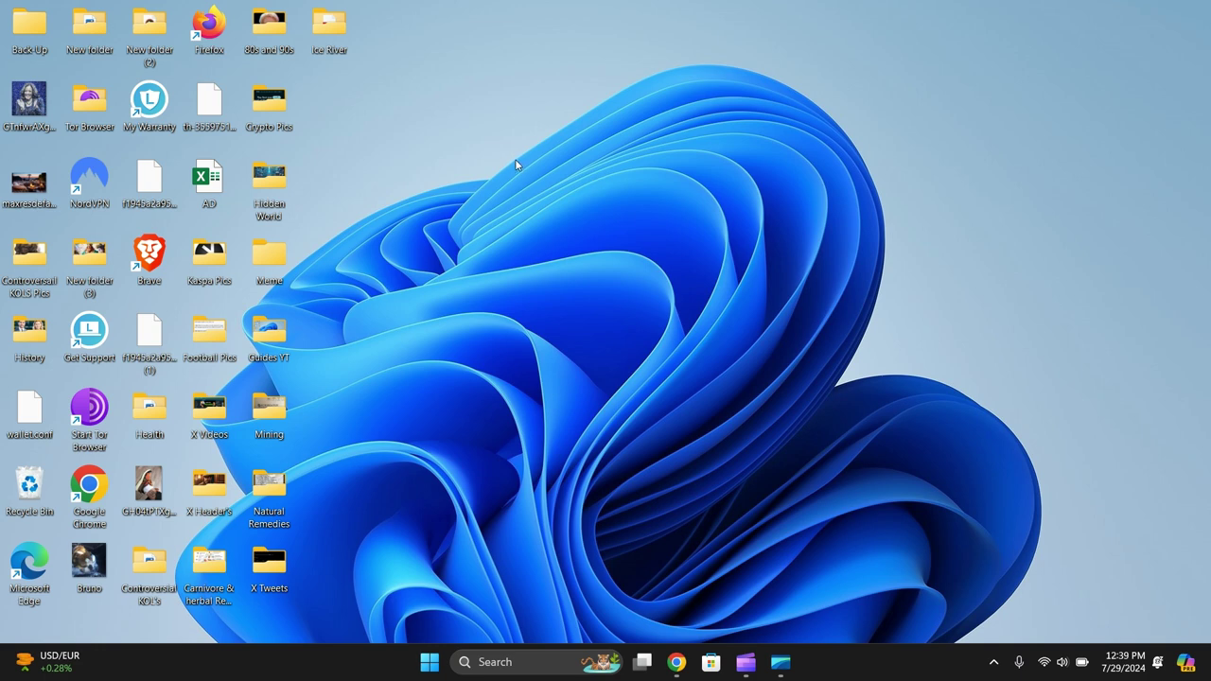
right_click(555, 131)
mouse_move(602, 149)
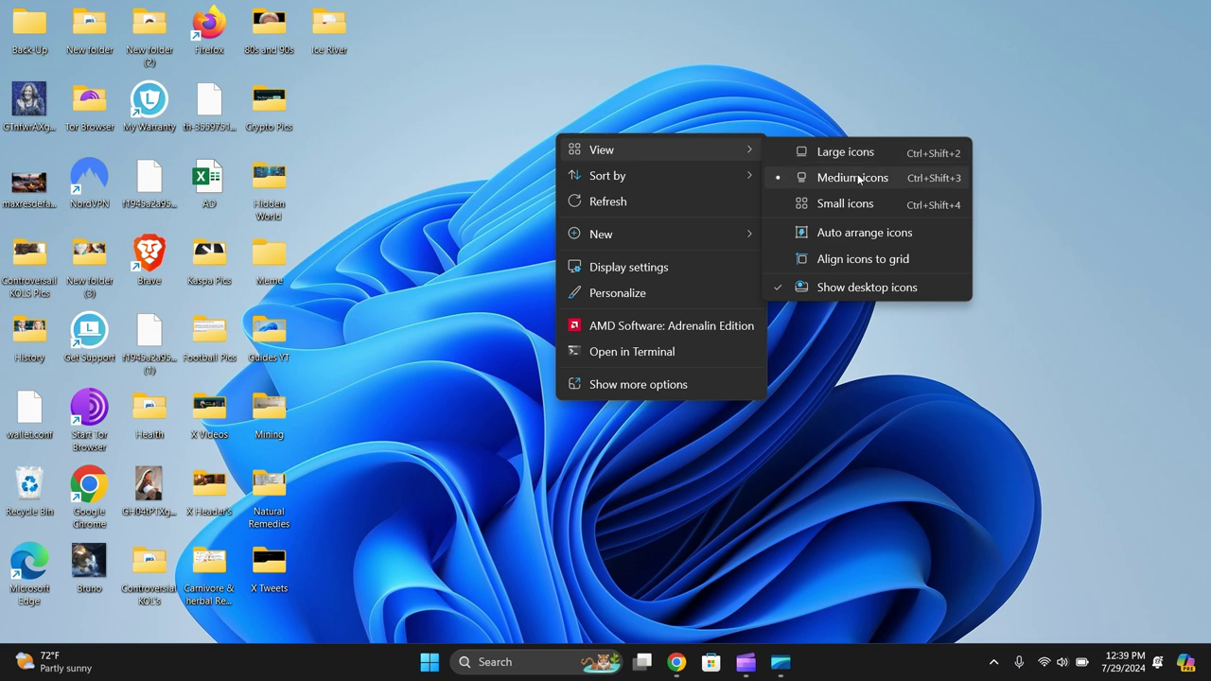
click(863, 203)
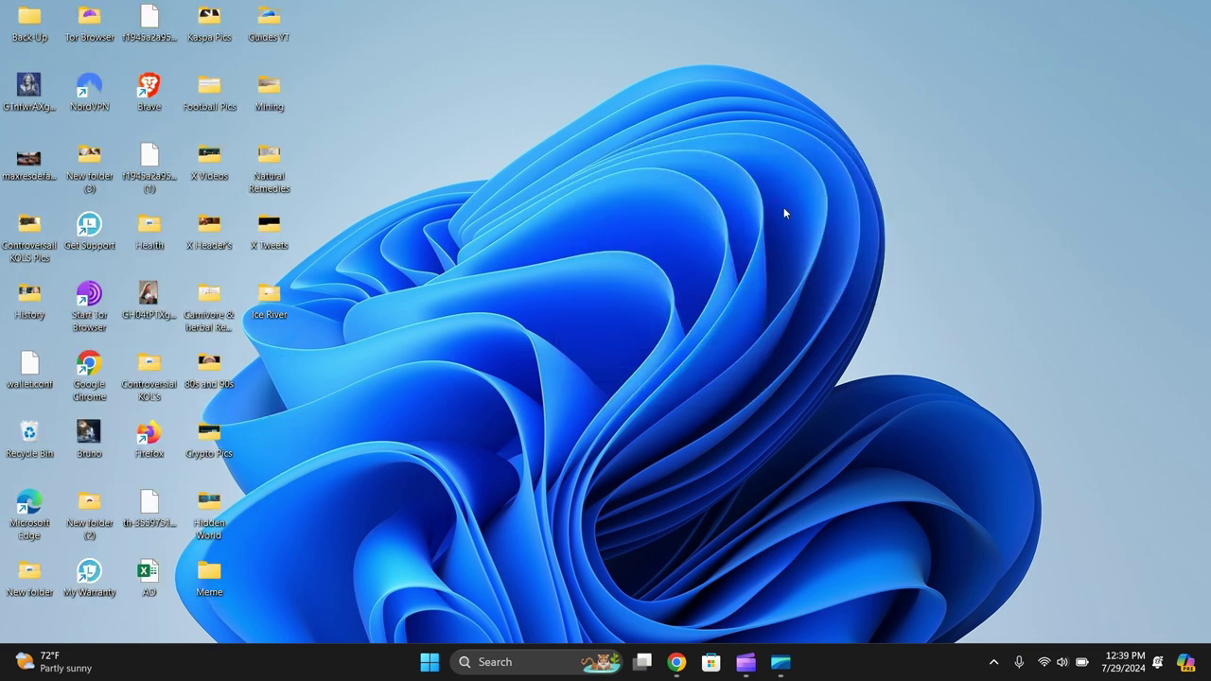
right_click(620, 123)
mouse_move(668, 143)
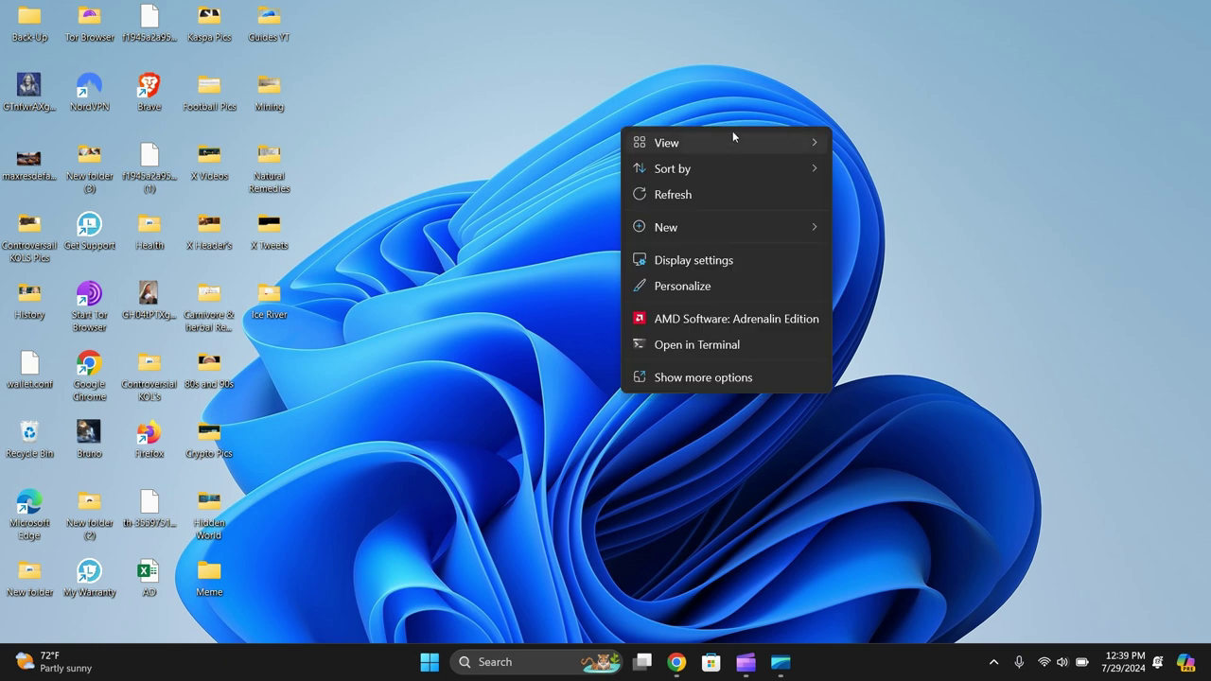
click(936, 173)
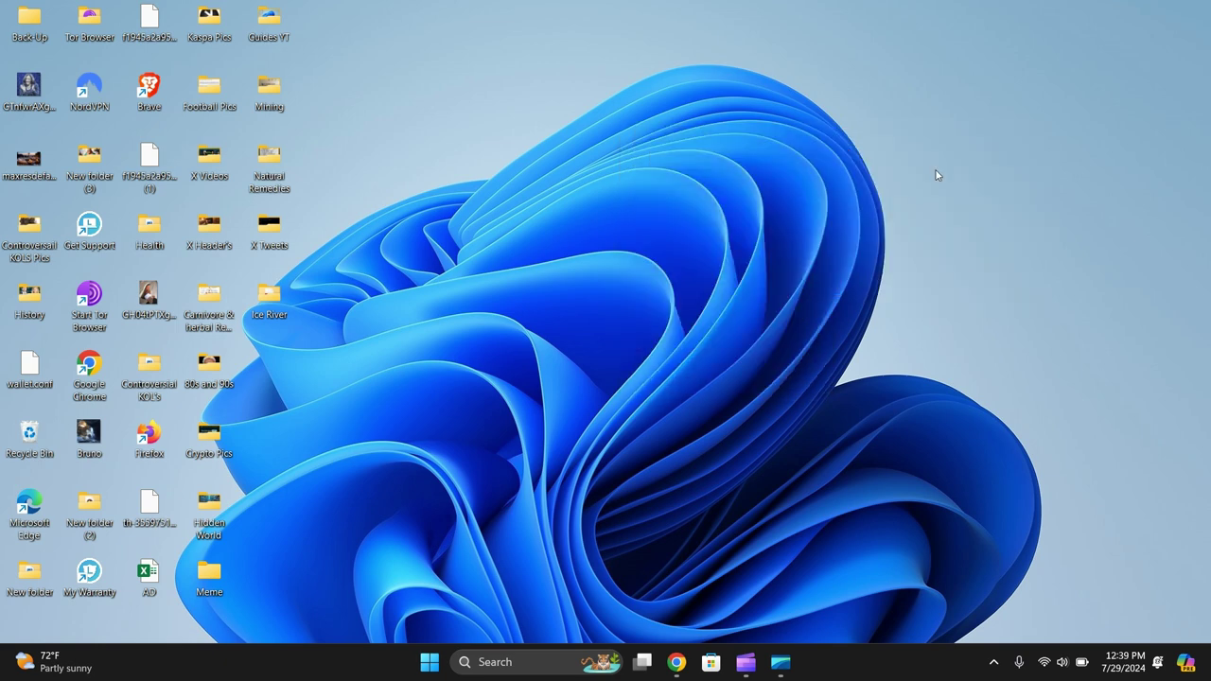